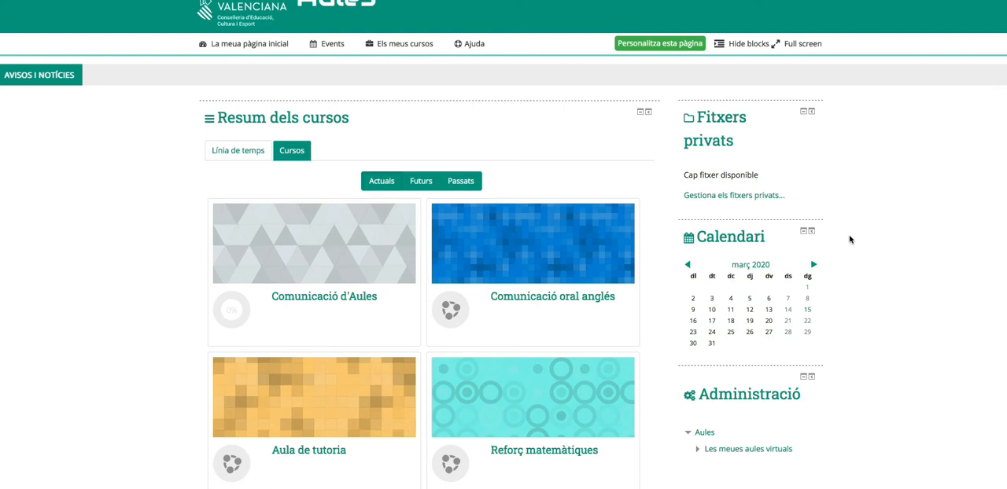
- Open the hidden course "Crea una tasca" from the list of own courses
mouse_move(401, 41)
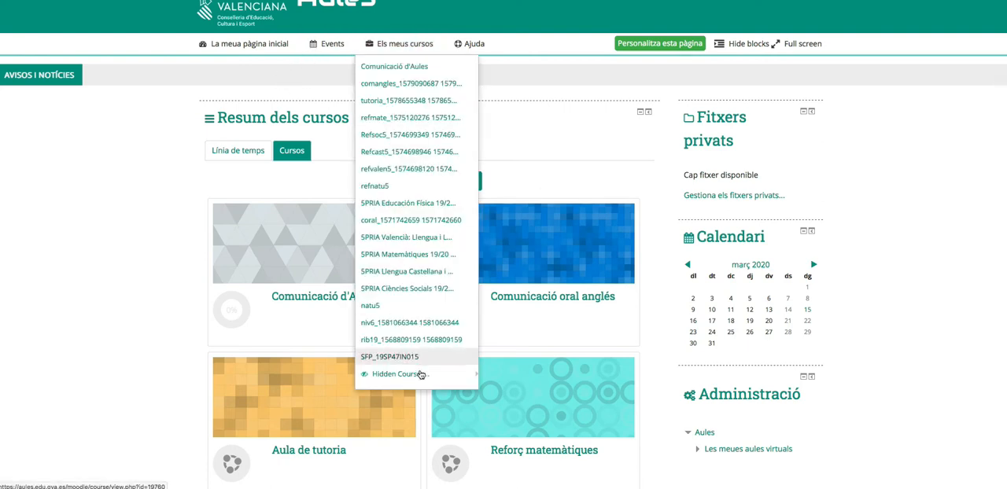
mouse_move(420, 374)
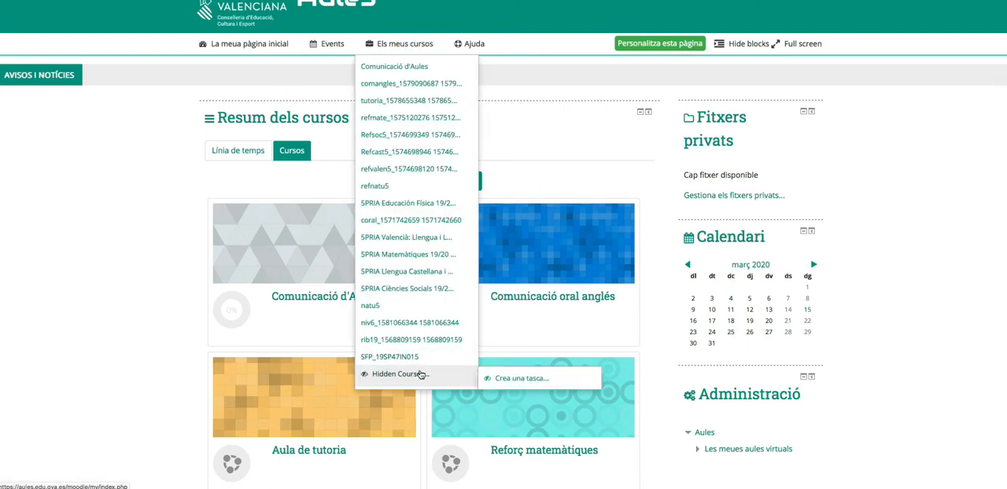
left_click(526, 387)
scroll(585, 374, "down", 2)
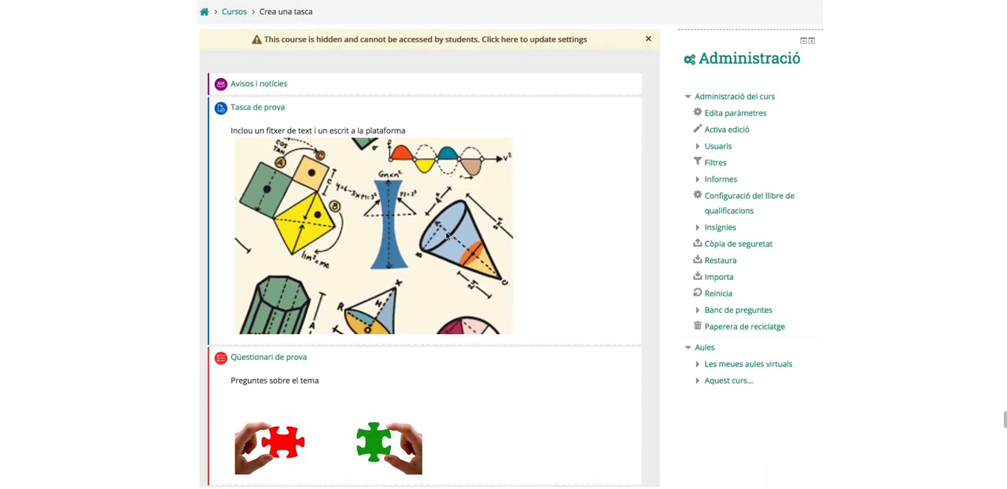
- Open the "Tasca de prova" assignment and start editing its parameters
left_click(252, 111)
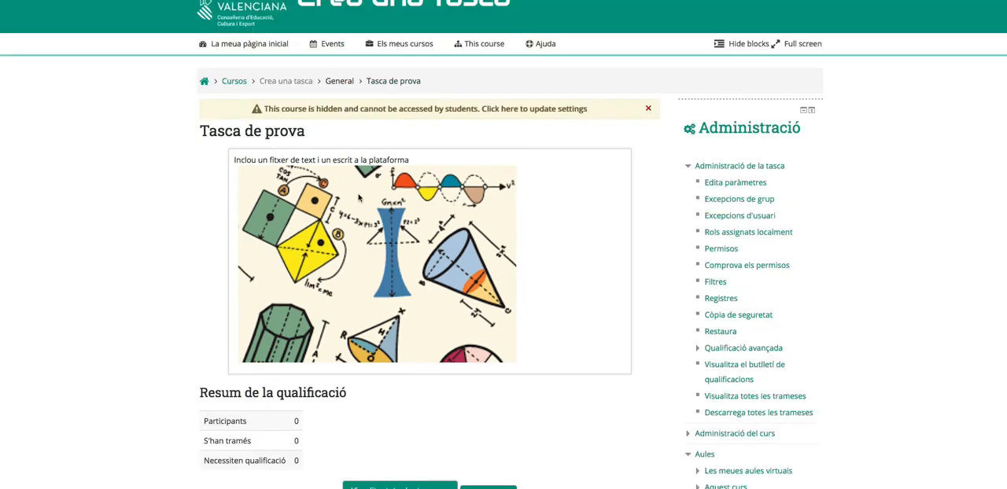
scroll(536, 222, "down", 2)
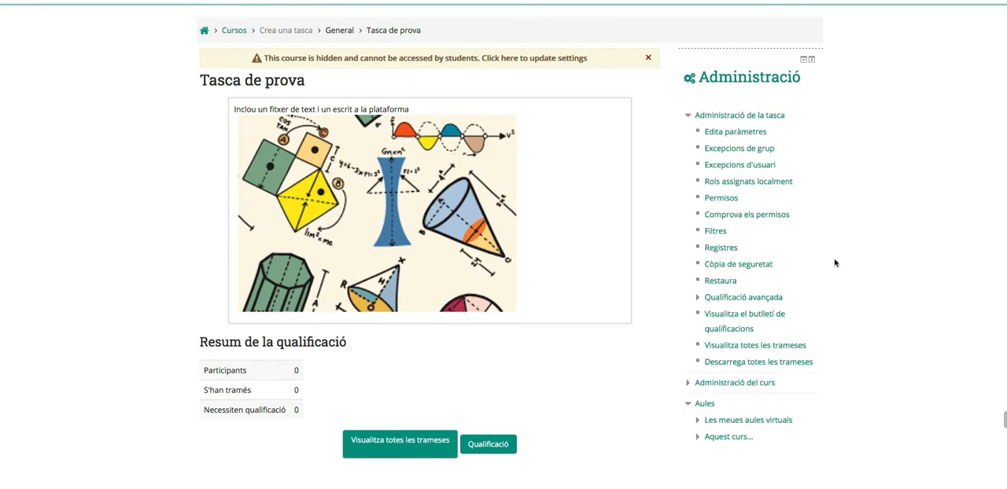
left_click(737, 135)
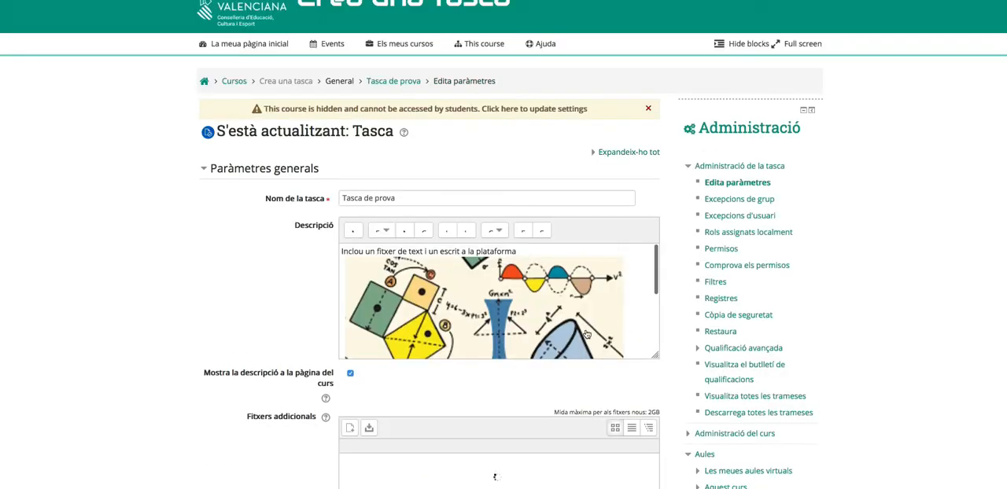
- Select Rúbrica as the assignment's grading method and save the changes, returning to the course
scroll(291, 354, "down", 3)
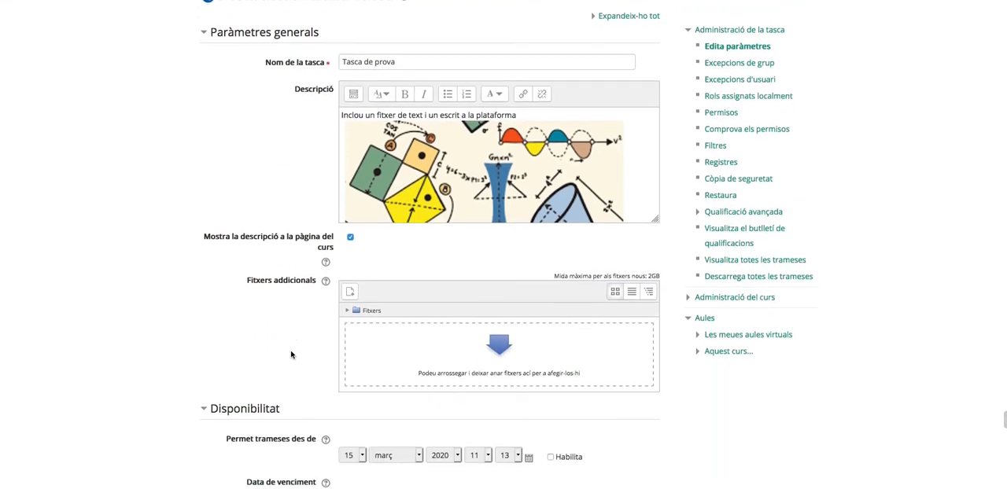
scroll(291, 354, "down", 9)
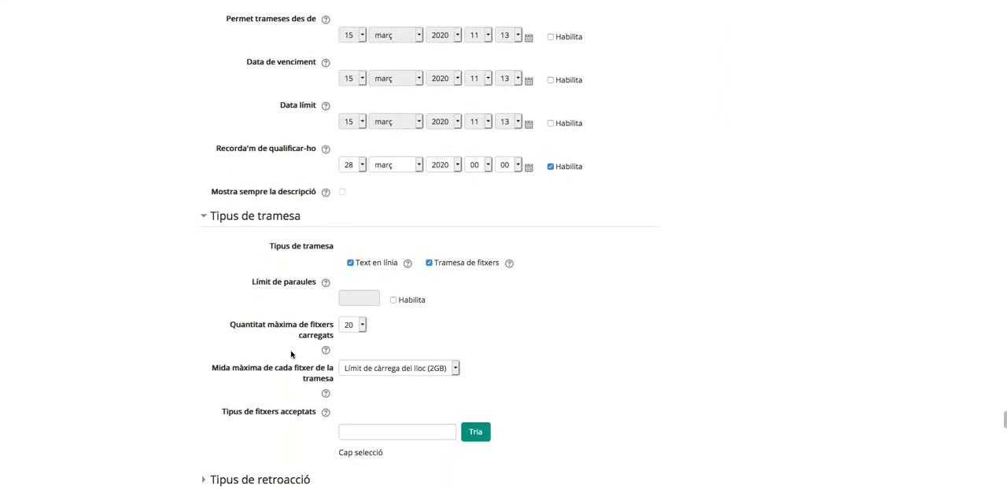
scroll(291, 355, "down", 4)
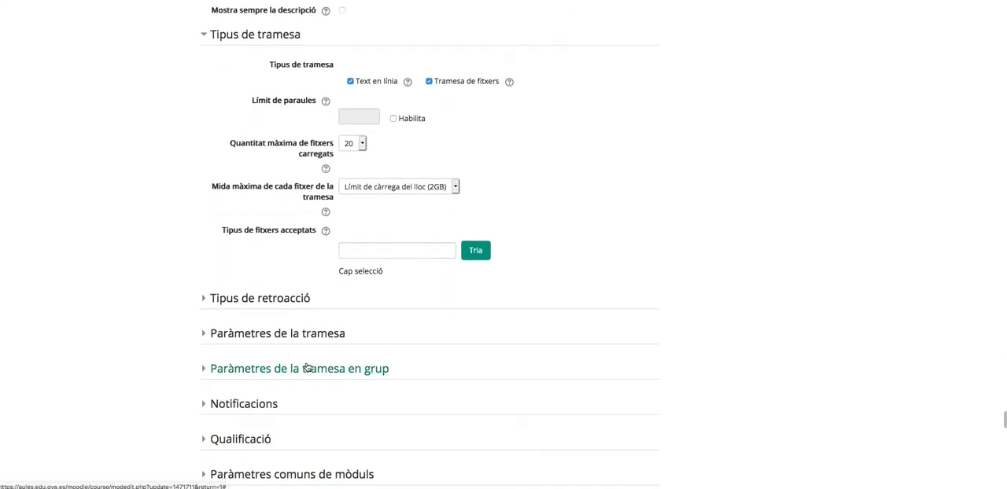
scroll(307, 368, "down", 3)
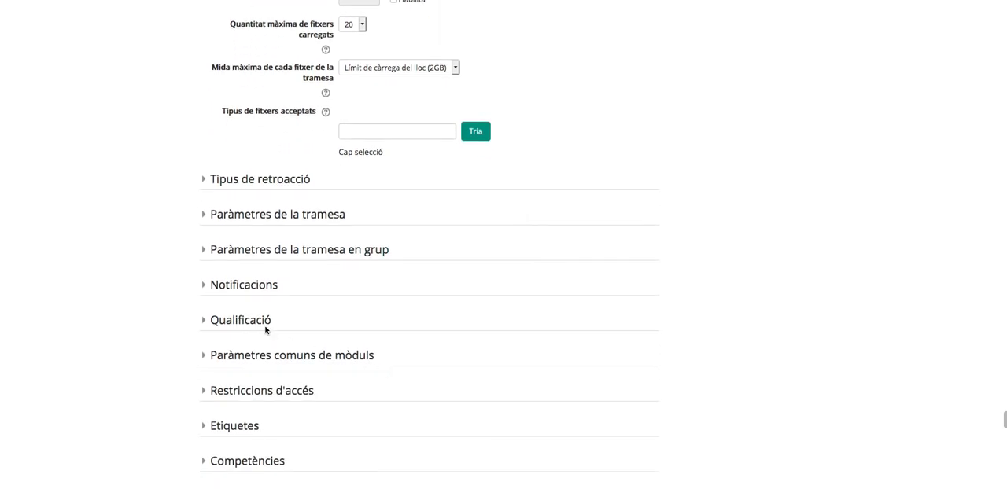
left_click(250, 324)
scroll(563, 350, "down", 2)
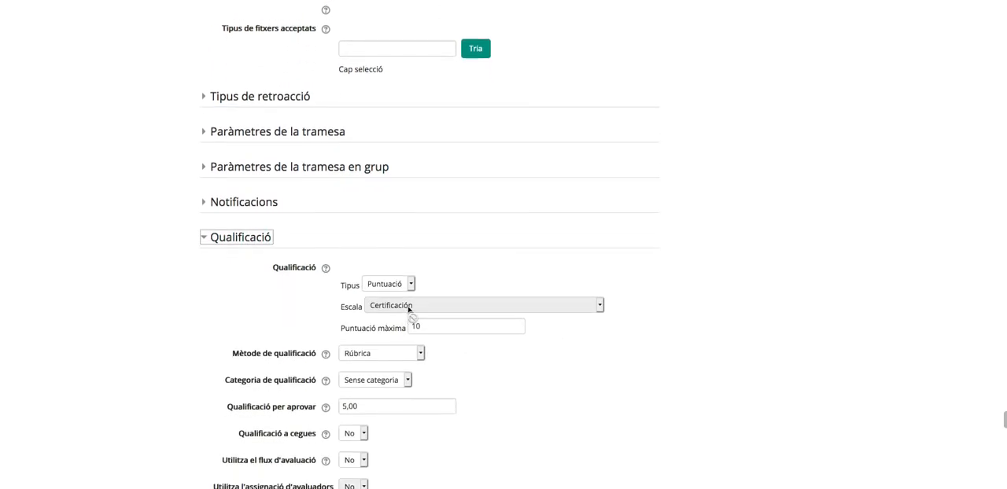
scroll(515, 367, "down", 2)
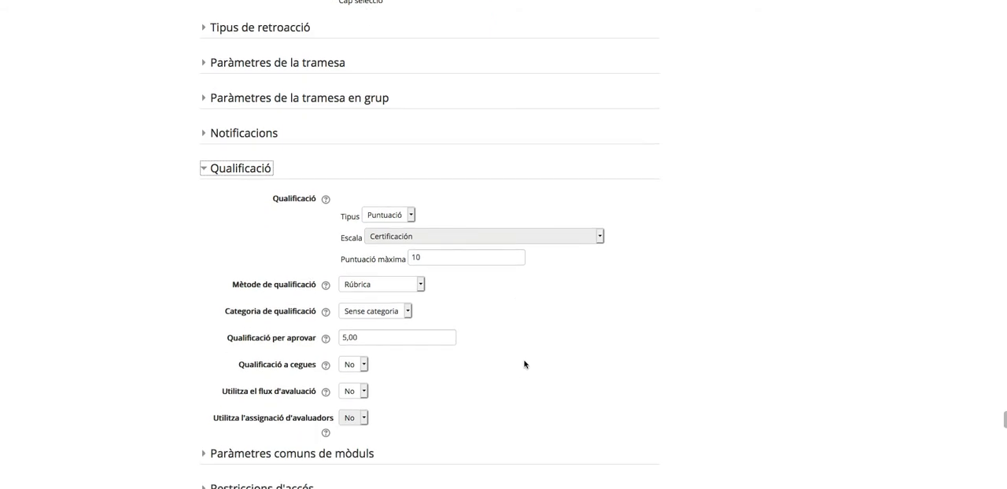
left_click(421, 285)
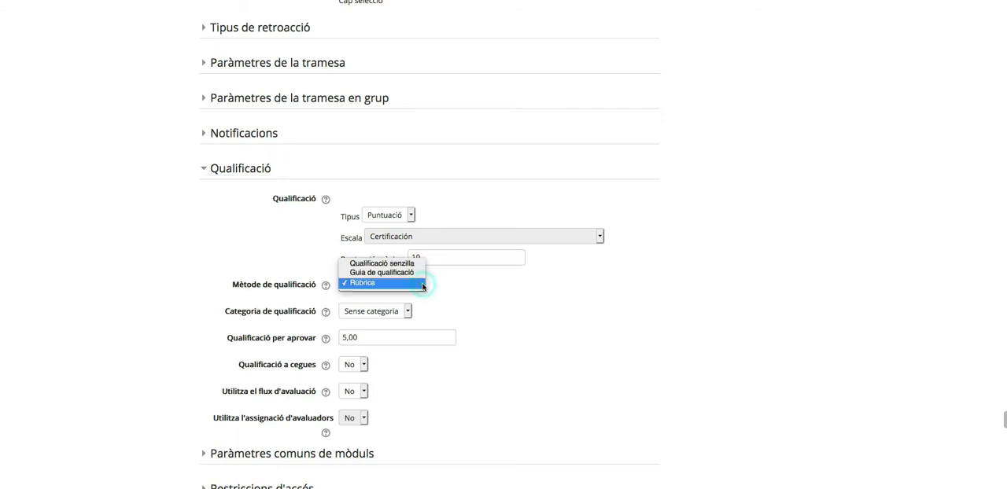
left_click(378, 285)
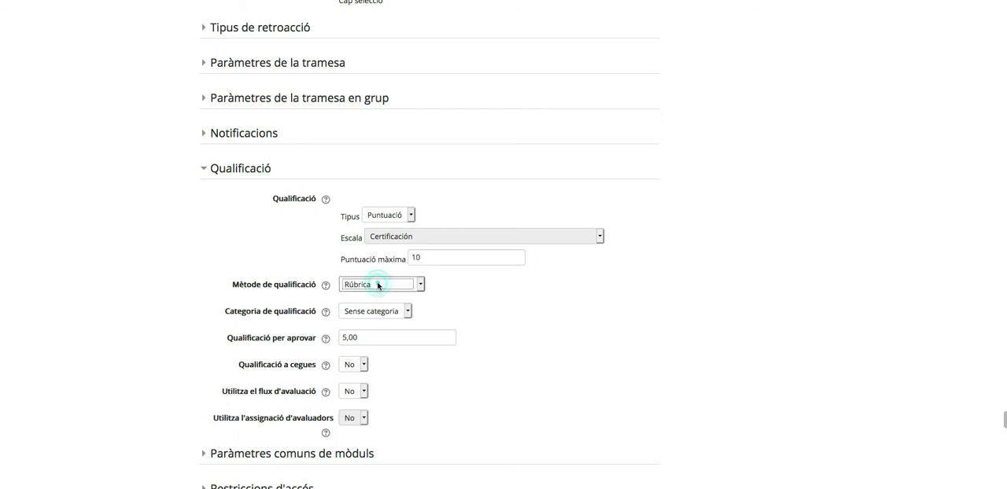
scroll(489, 335, "down", 5)
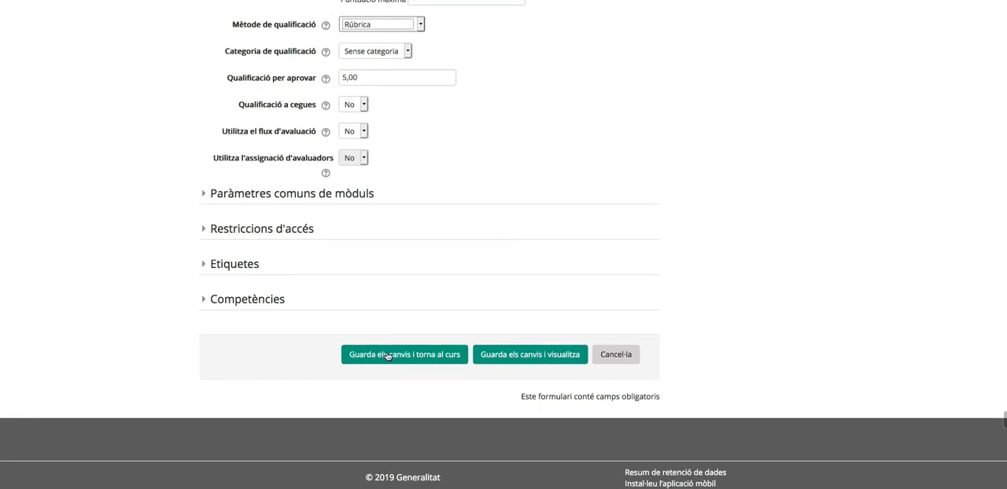
left_click(407, 355)
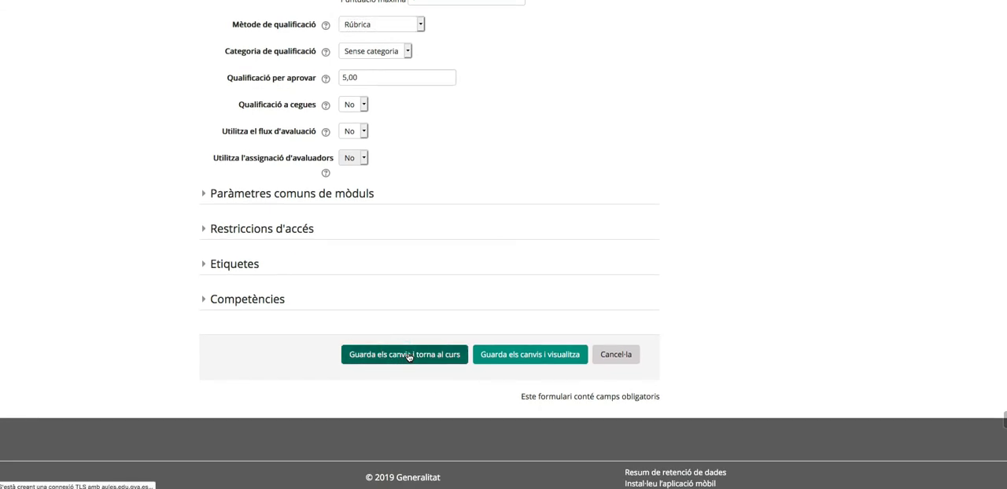
- Open the rubric definition form in the advanced grading options of the "Tasca de prova" assignment
scroll(541, 353, "down", 3)
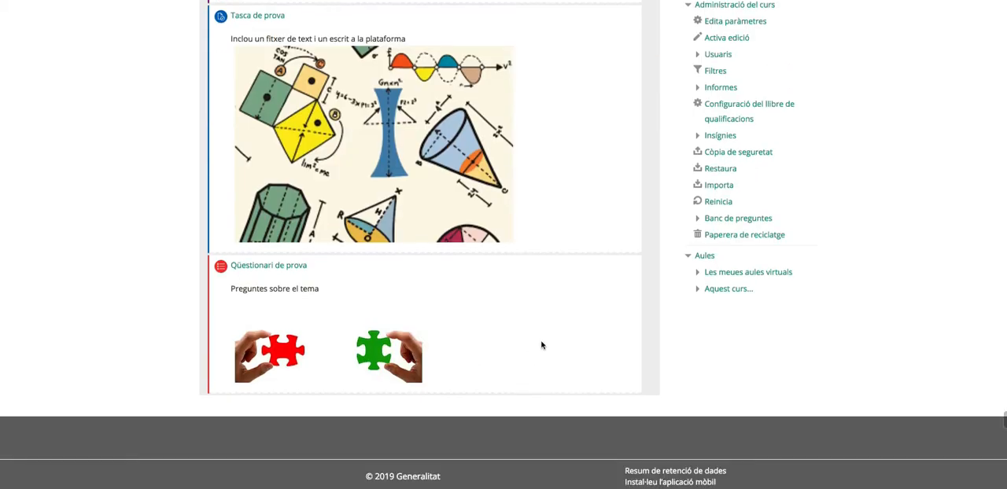
scroll(542, 346, "down", 1)
scroll(541, 347, "up", 3)
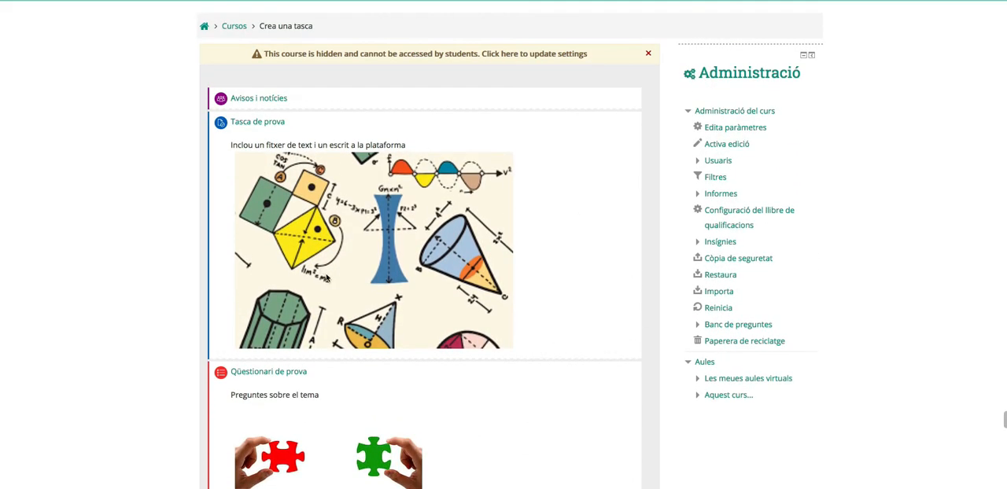
scroll(258, 124, "down", 1)
left_click(259, 124)
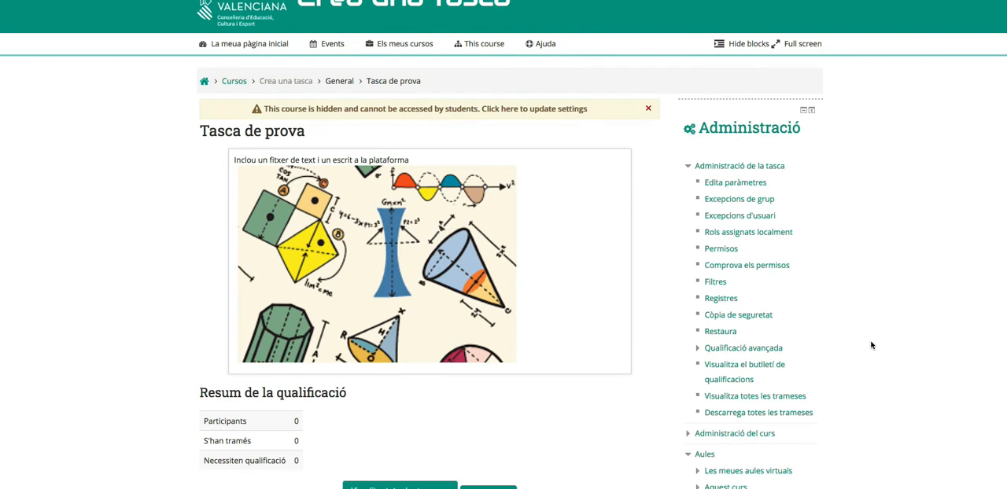
scroll(871, 344, "down", 1)
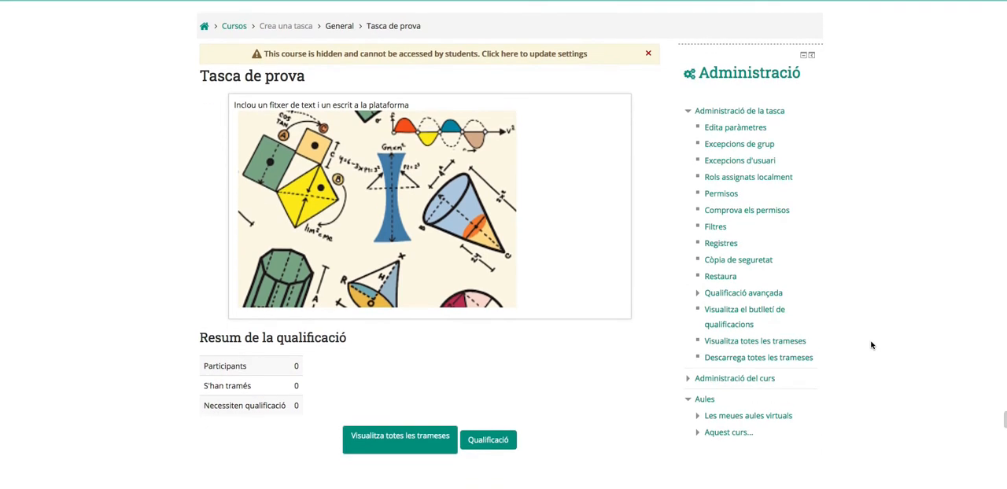
left_click(698, 294)
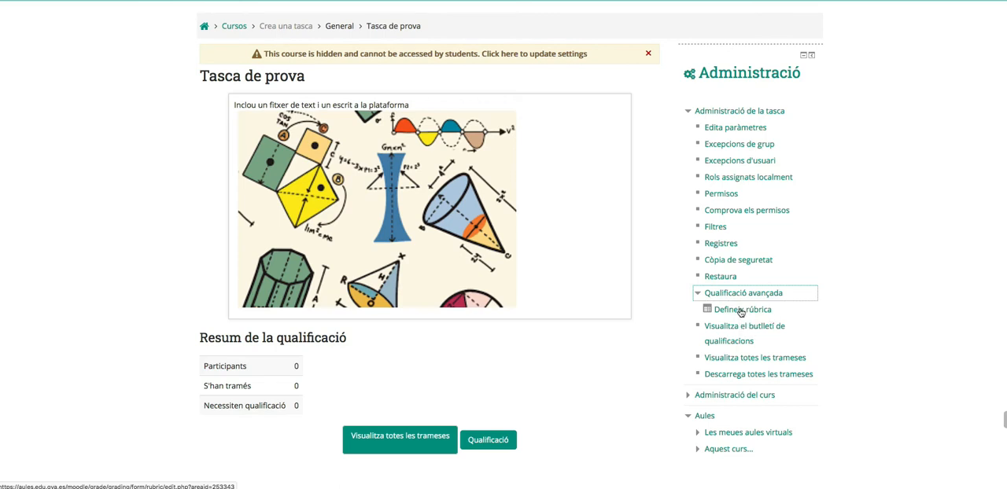
left_click(741, 312)
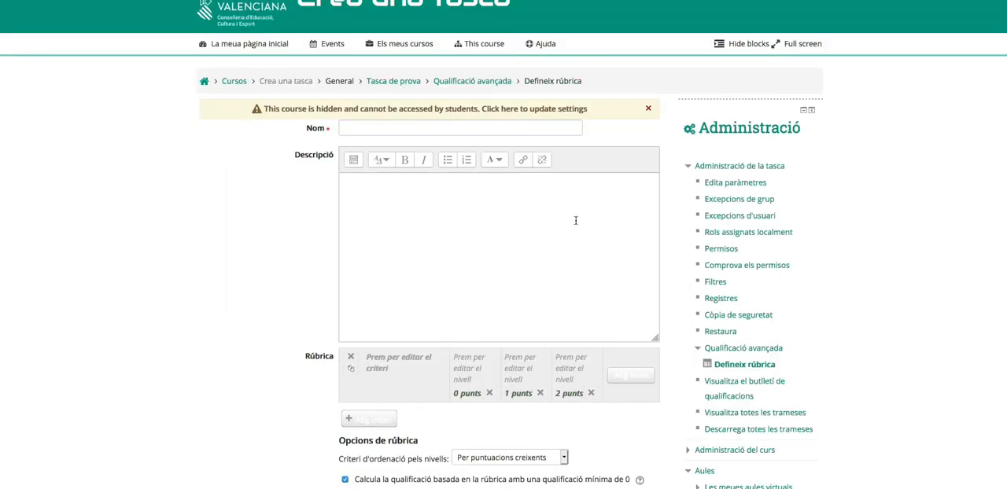
- Name the rubric "Rubrica d'avaluació per a l'alumnat" and describe it as "Rúbrica per que els alumnes sàpiguen que se'ls avalua"
left_click(348, 133)
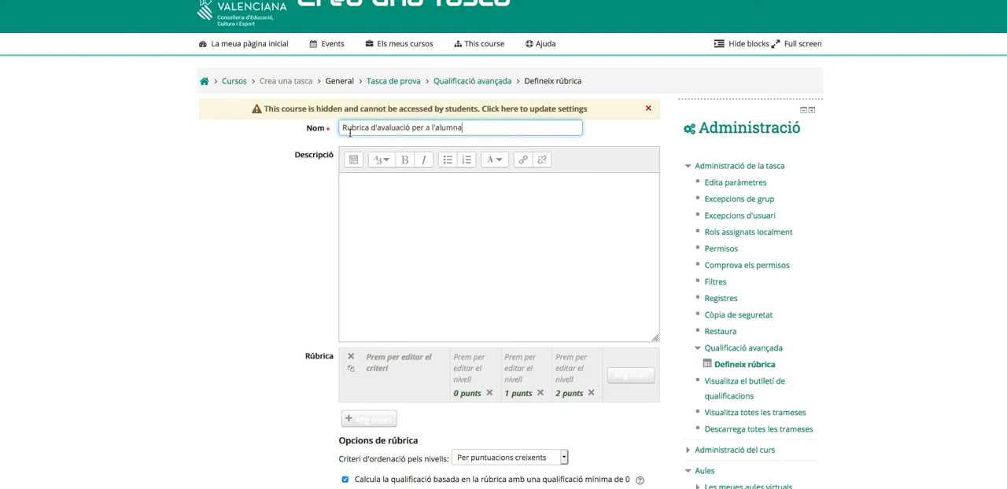
left_click(357, 193)
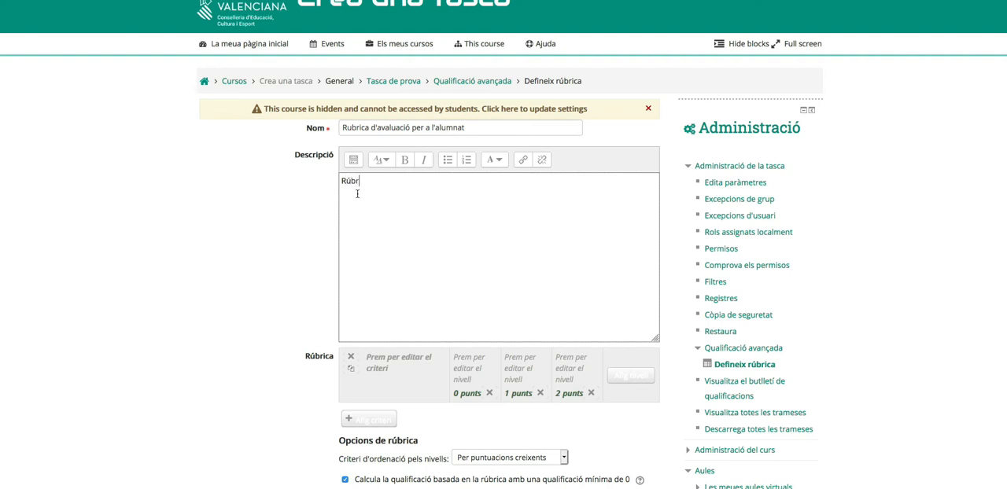
type("Rúbrica per que els alumnes sàpiguen que se'ls avalua")
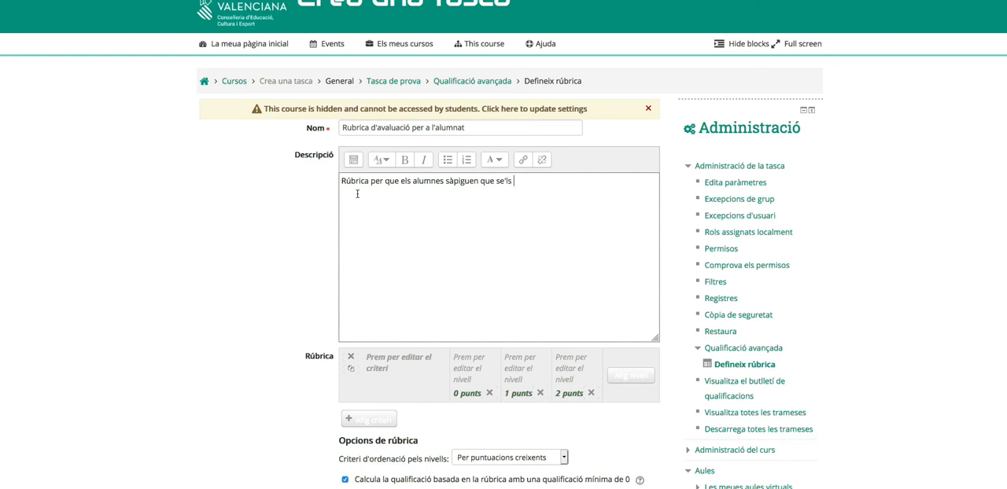
- Correct the first word of the rubric's name to "Rúbrica" with an accented ú
left_click(352, 130)
key("BackSpace")
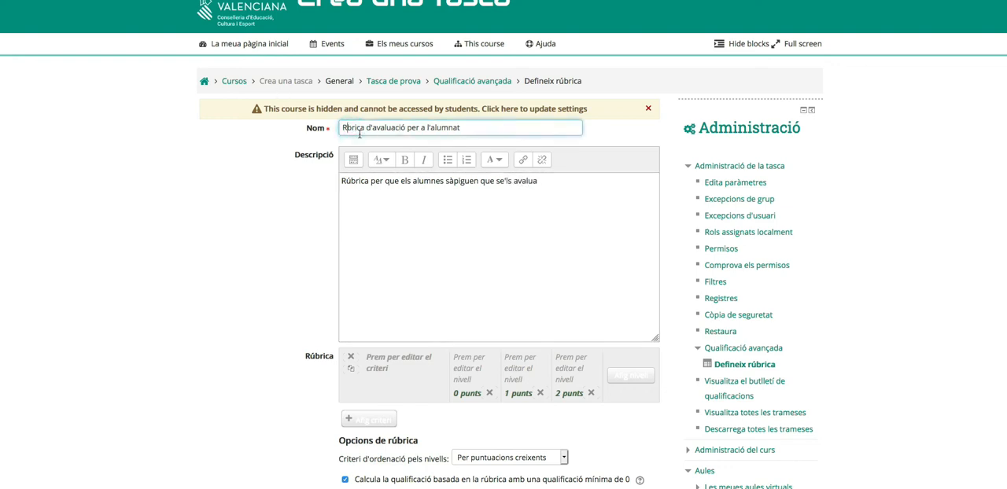
key("dead_acute")
type("u")
- Add a fourth level to the rubric and a second criterion named "Entrega"
scroll(456, 190, "down", 4)
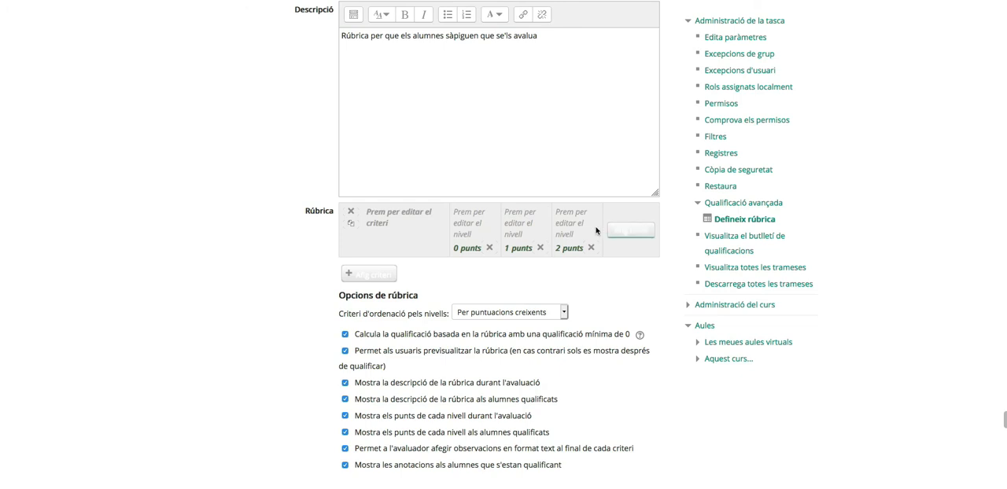
scroll(638, 235, "left", 3)
left_click(638, 233)
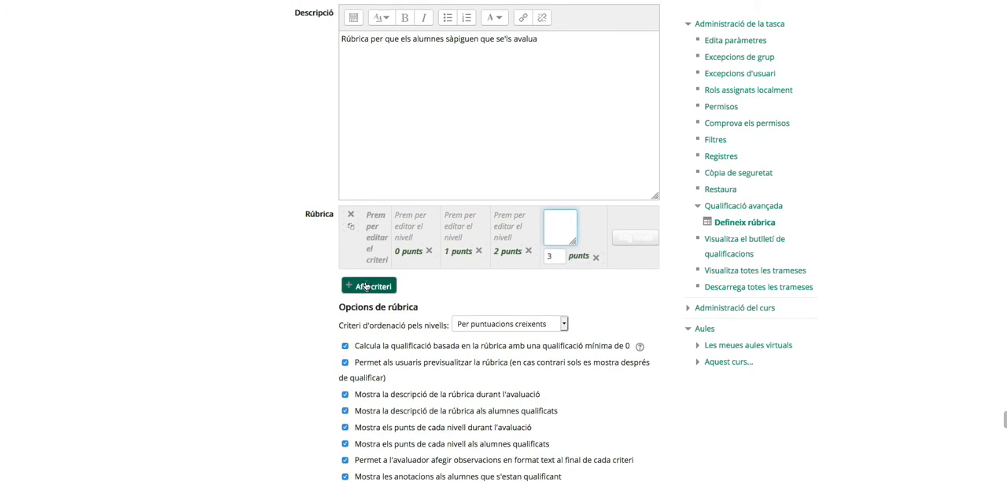
left_click(366, 285)
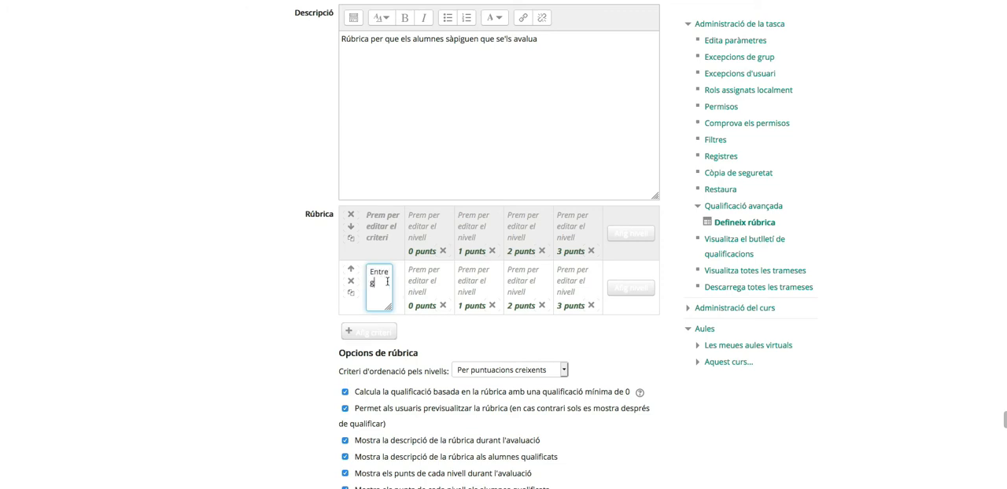
- Name the rubric's first criterion "Presentació"
left_click(378, 235)
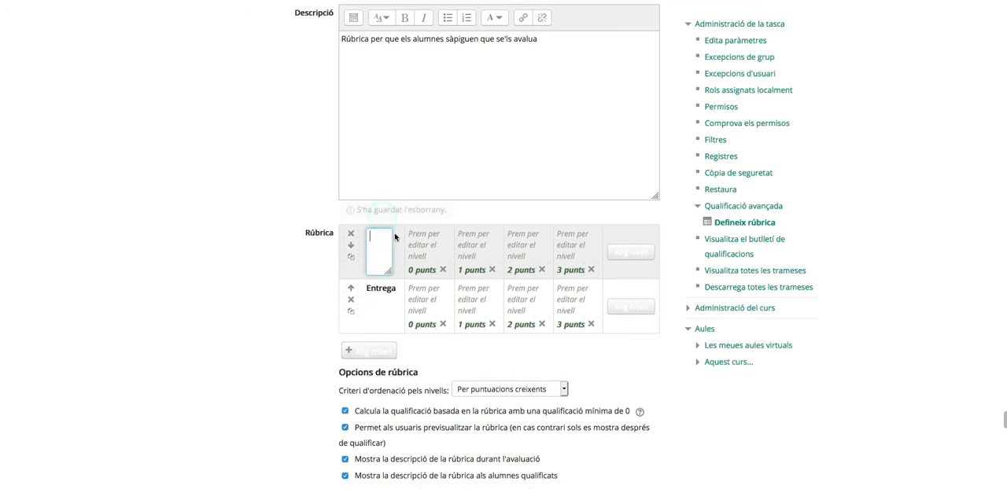
type("Presen")
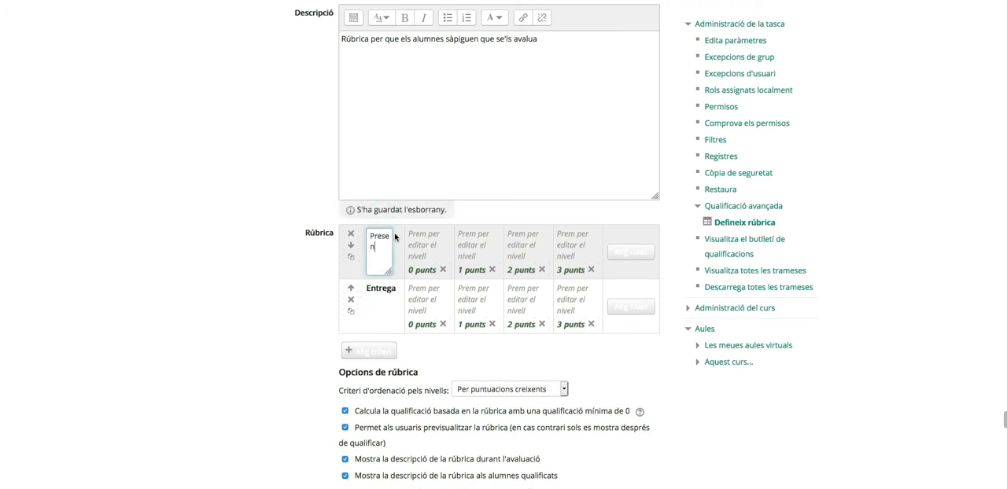
type("tació")
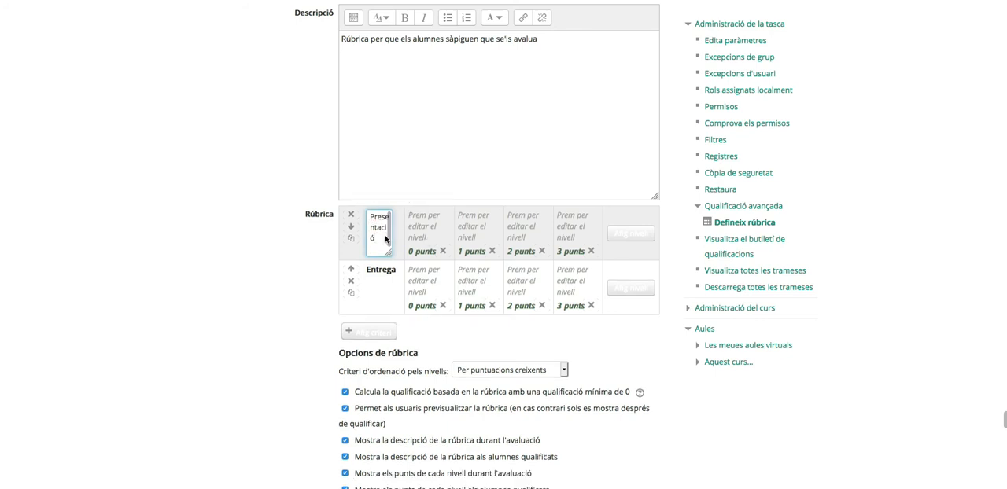
- Describe the "Presentació" levels for 0 and 1 points as "no presentat" and "Presentat amb errors"
left_click(434, 234)
type("no presentat")
left_click(492, 226)
type("Presentat amb e")
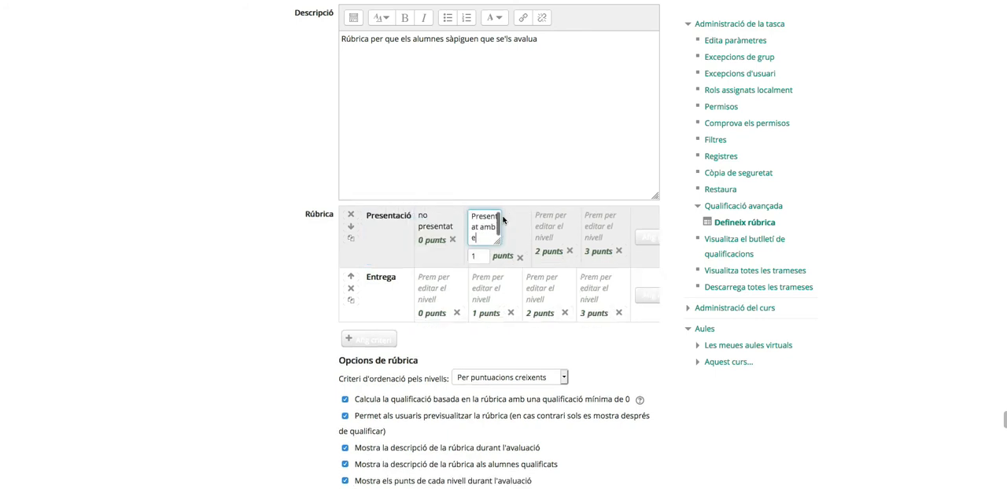
type("rrors")
- Describe the "Presentació" levels for 2 and 3 points as "Presentpresentat sense errors erros" and "Presentat amb esquemes"
left_click(535, 226)
type("Presentpresentat sense errors")
left_click_drag(520, 216, 559, 232)
type("presentat sense errors")
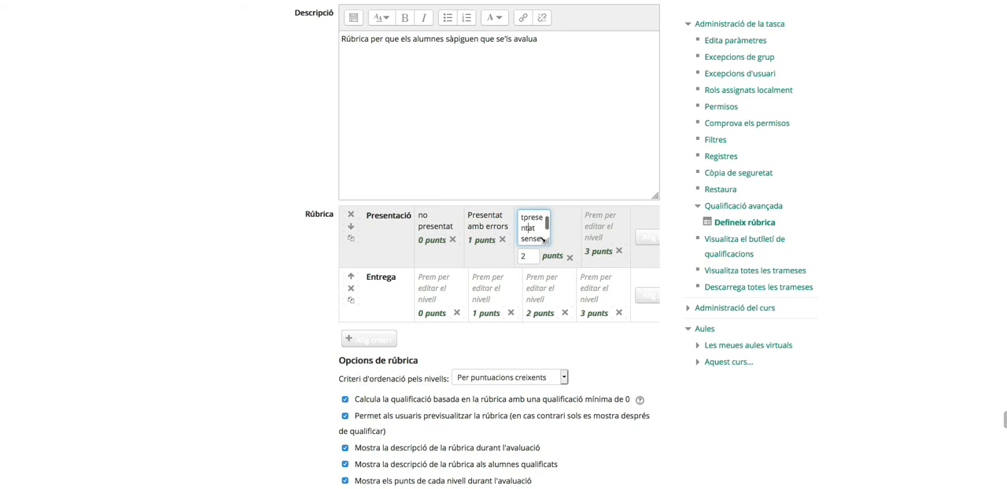
left_click(606, 219)
type("Presentat am")
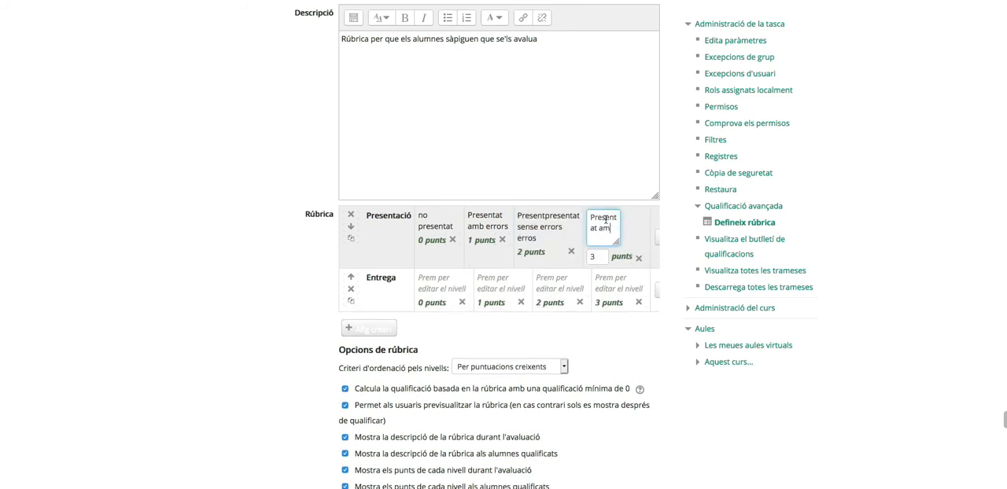
type("b esquemes")
- Describe the "Entrega" levels for 0 and 1 points as "No esntregat" and "Entregat fora de temps"
left_click(432, 283)
type("No esntregat")
left_click(487, 277)
type("Entregat amb")
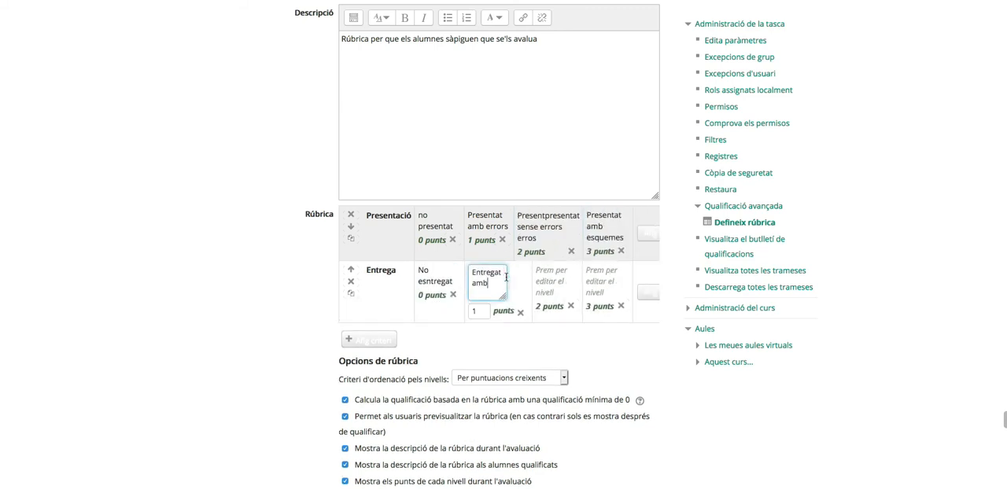
type("ora de temps")
- Describe the "Entrega" levels for 2 and 3 points as "Entregat en temps" and "Entregat i ben presentat"
left_click(555, 275)
type("Entregat en temps")
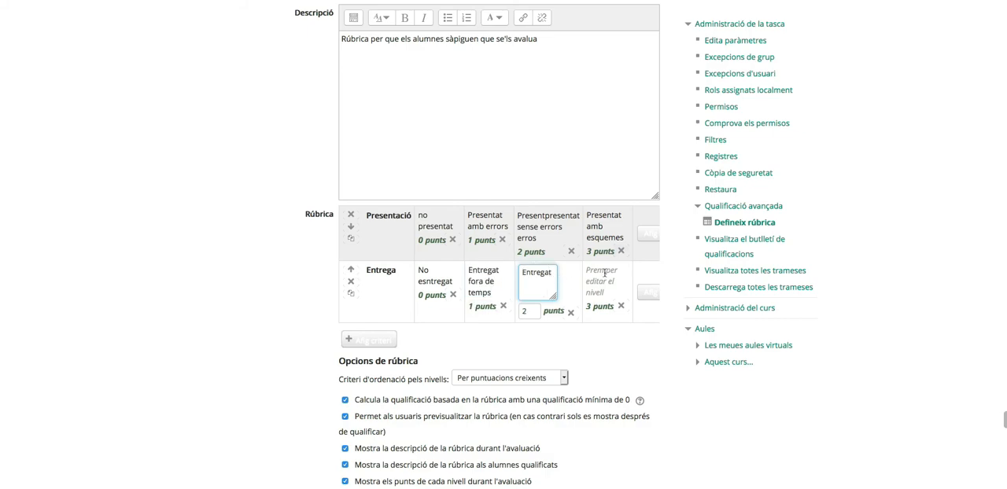
left_click(588, 275)
type("Entregat i ben presentat")
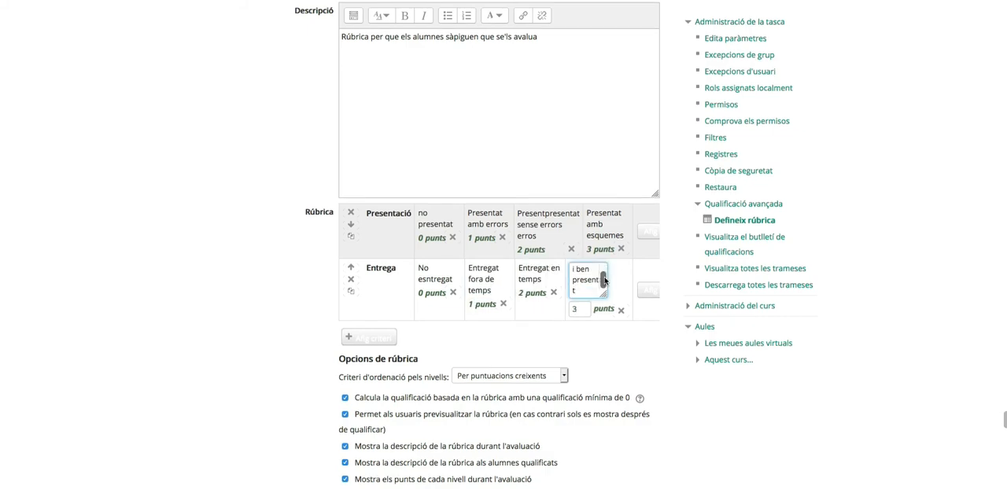
- Save the rubric as effective for grading and review its saved criteria and options
scroll(630, 343, "down", 2)
scroll(630, 343, "down", 5)
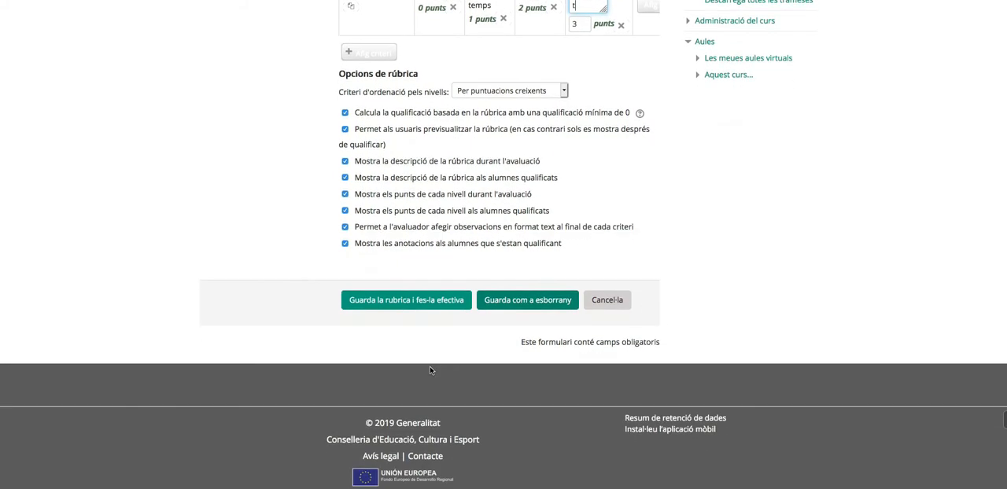
left_click(419, 302)
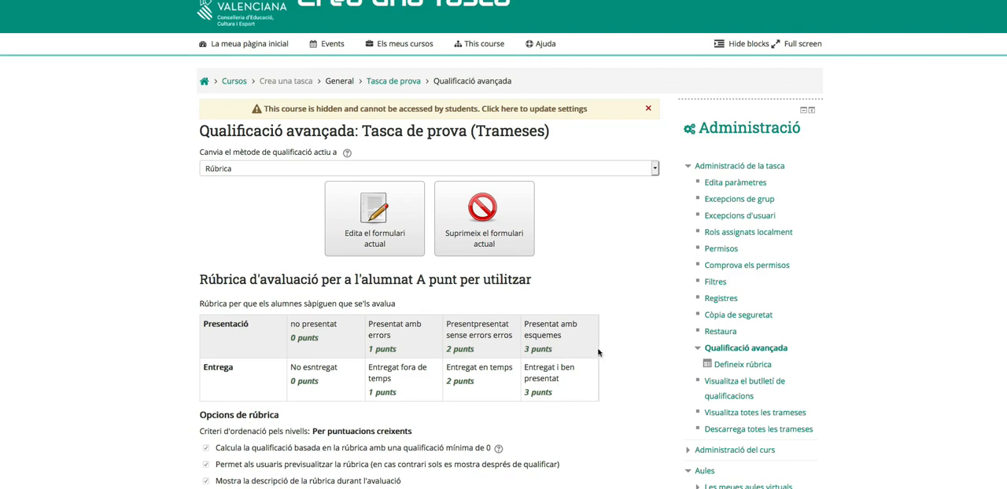
scroll(597, 351, "down", 3)
scroll(600, 355, "up", 3)
- Switch the role in the course to "Estudiant" to see it as a student would
left_click(701, 2)
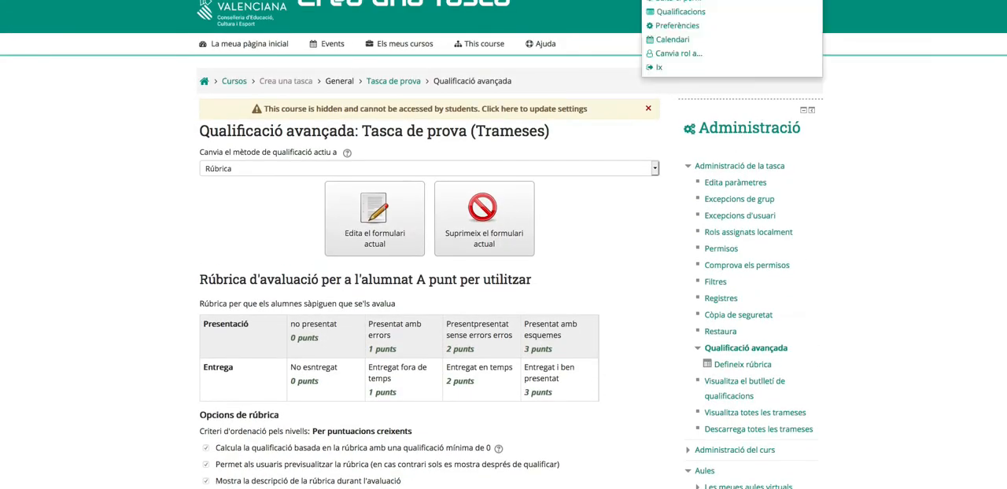
left_click(698, 55)
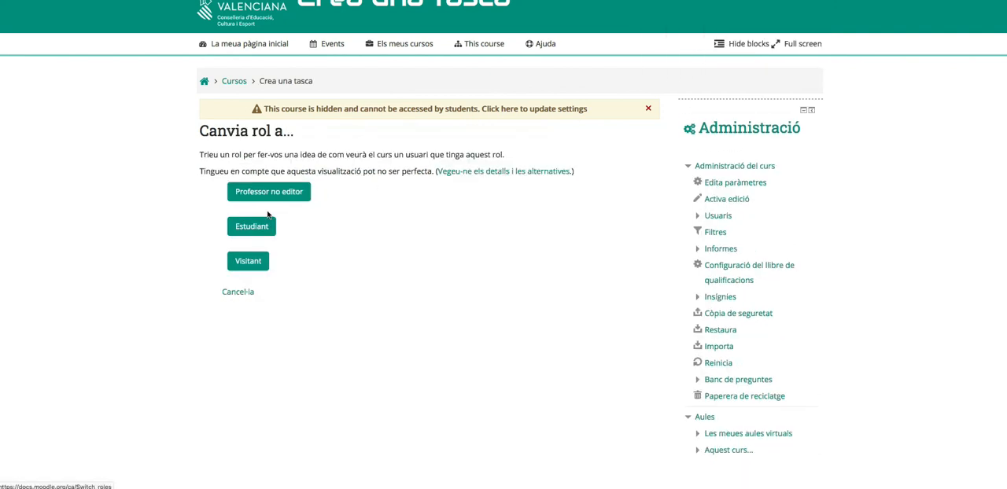
left_click(246, 231)
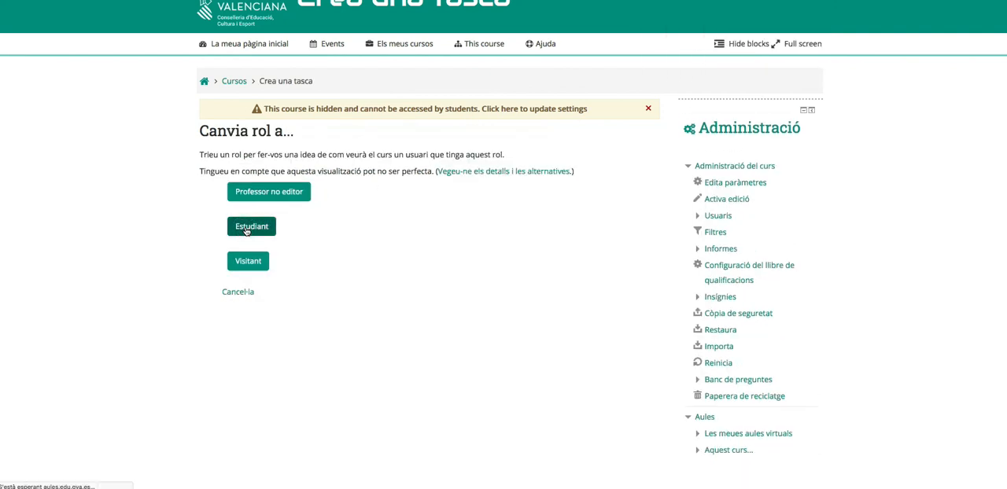
- Open the "Tasca de prova" assignment in the student view and examine the rubric in its grading criteria
scroll(244, 171, "down", 1)
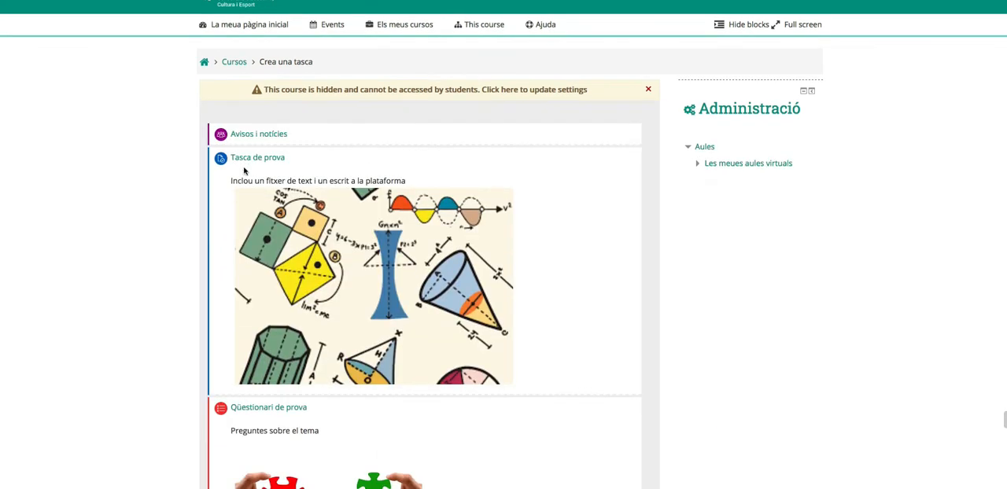
left_click(253, 158)
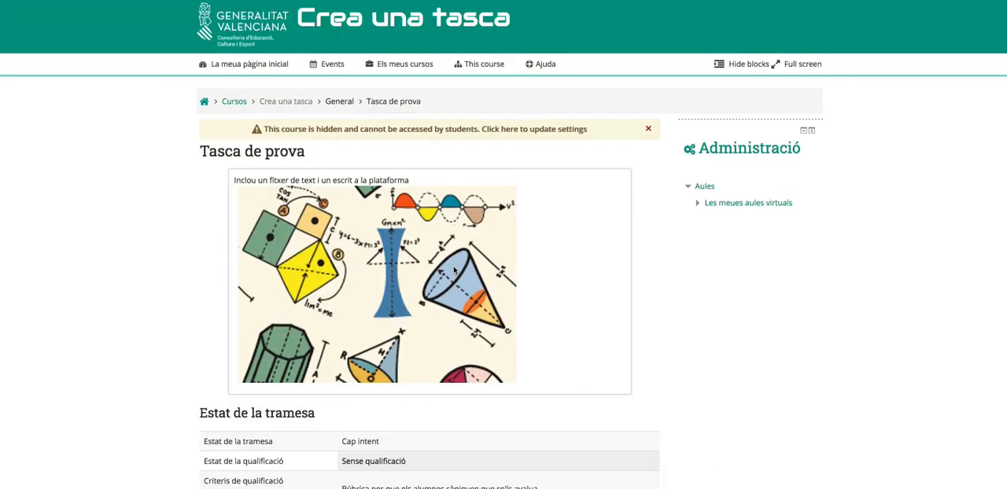
scroll(454, 269, "down", 5)
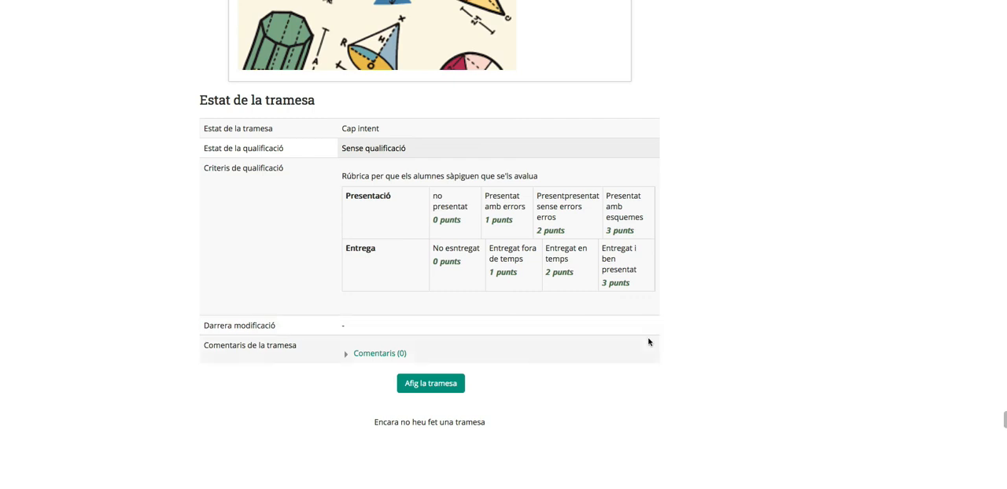
scroll(686, 336, "up", 2)
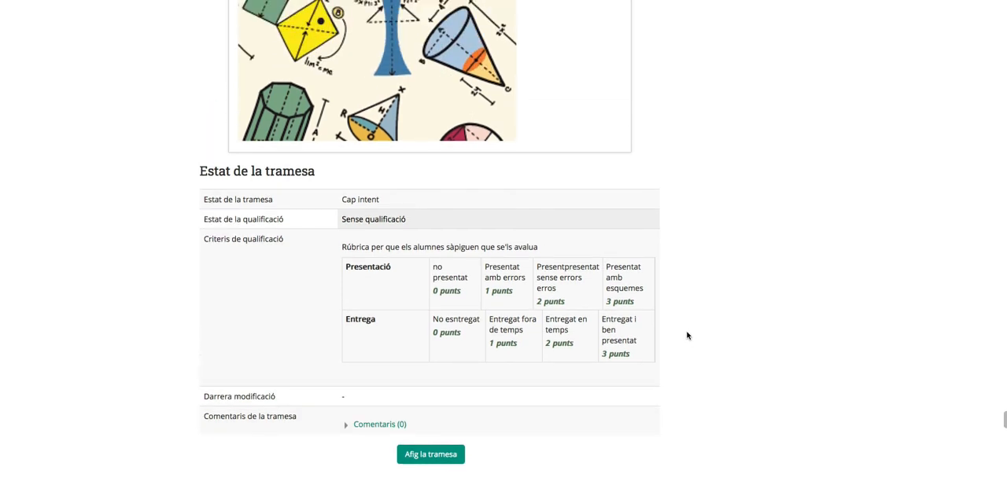
scroll(686, 336, "up", 4)
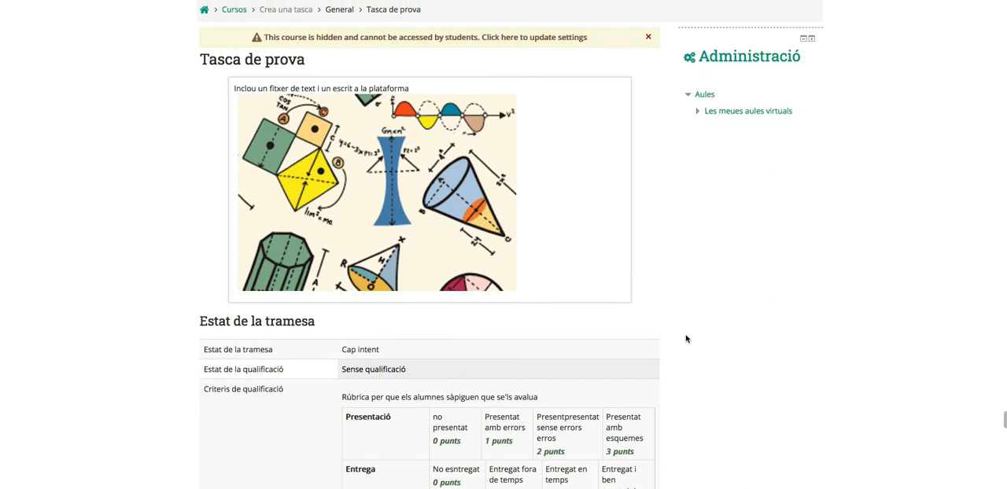
scroll(679, 337, "down", 3)
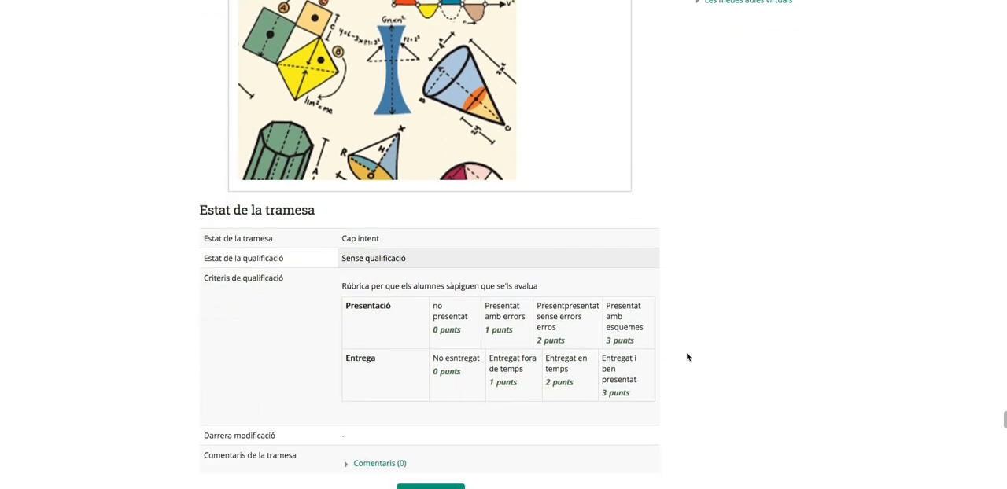